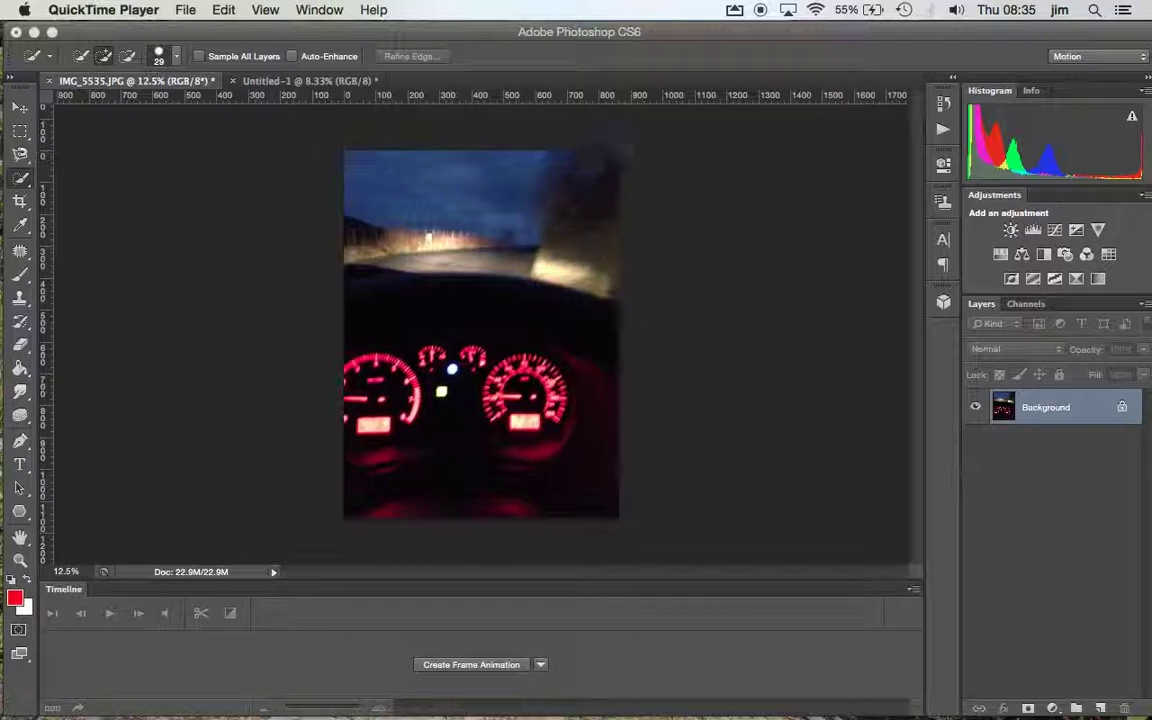
# - Quick-select the road-and-sky area above the car dashboard
pyautogui.click(22, 178)
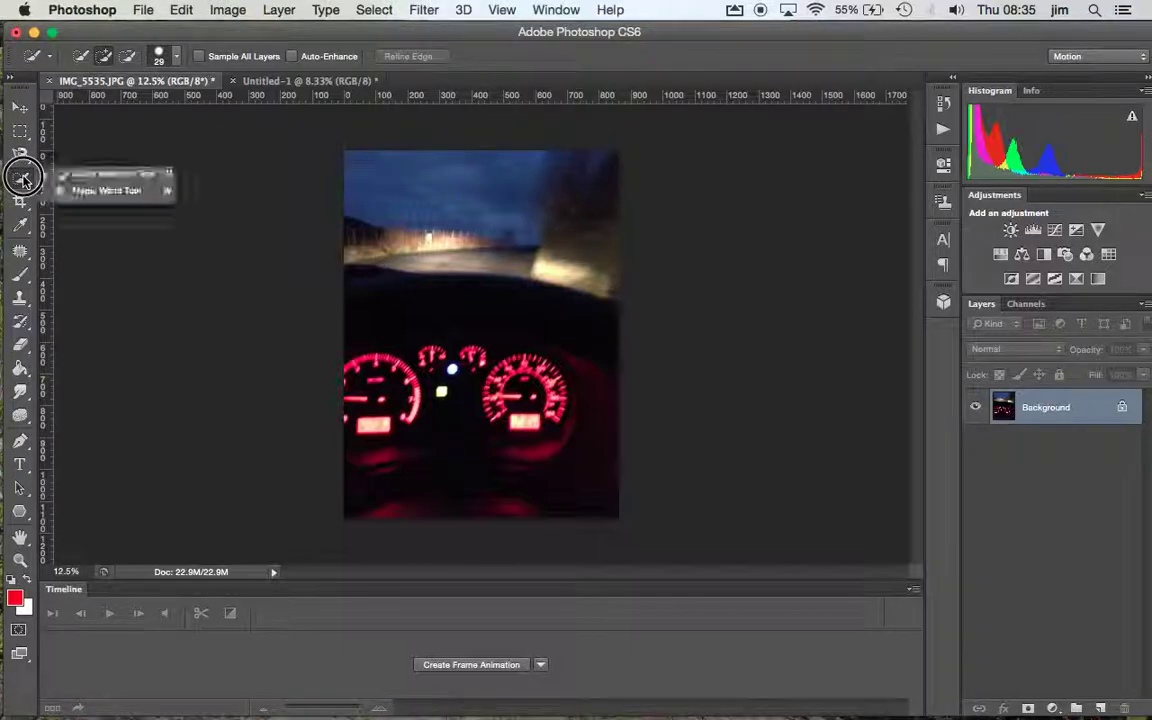
pyautogui.moveTo(22, 178); pyautogui.dragTo(70, 177)
pyautogui.moveTo(351, 170); pyautogui.dragTo(548, 265)
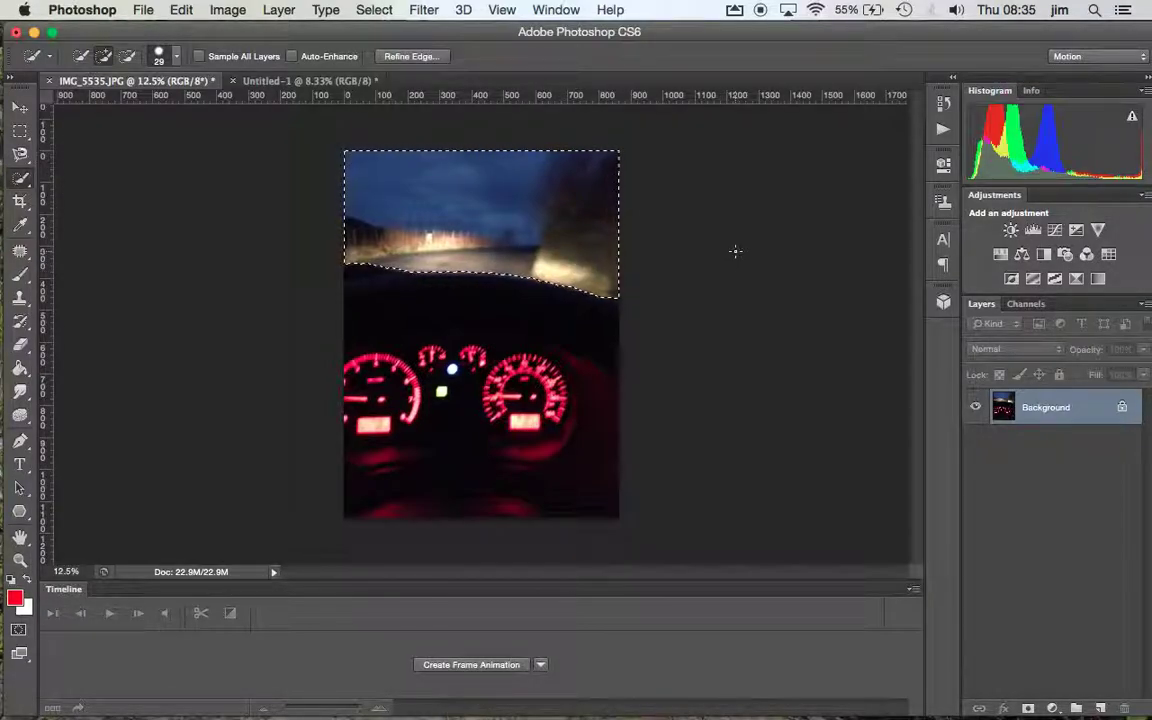
# - Copy the selected sky, create a new layer named Layer 1, and paste the sky onto it
pyautogui.click(186, 10)
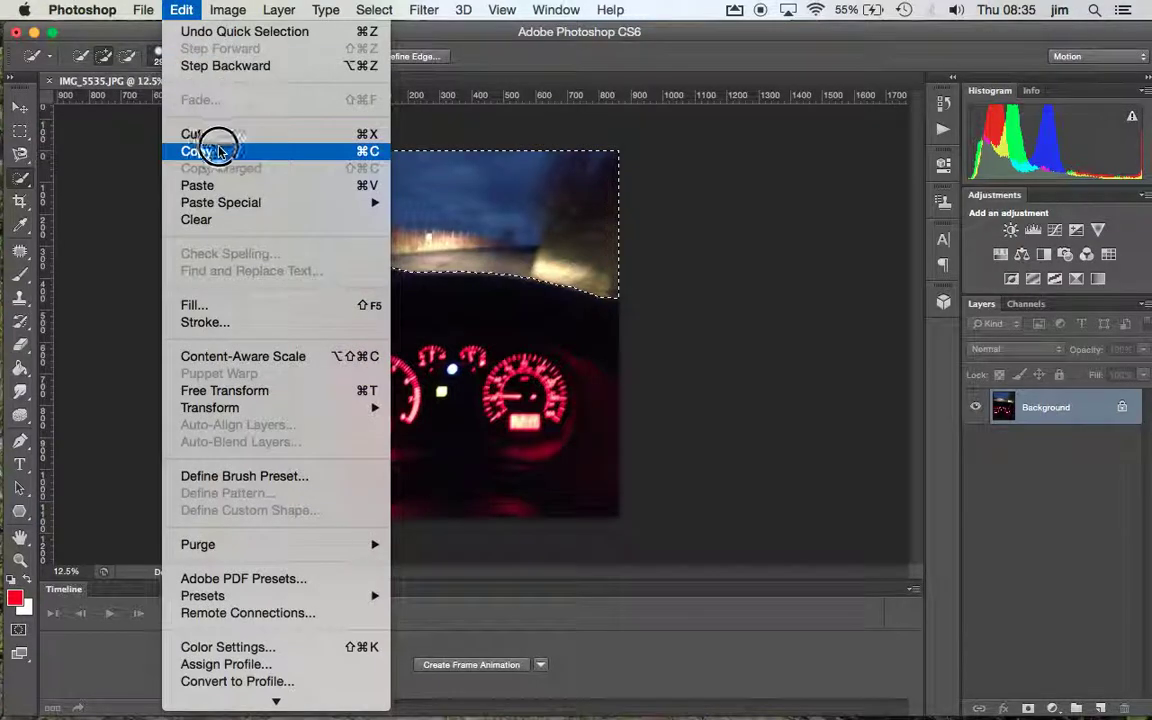
pyautogui.click(219, 150)
pyautogui.click(279, 10)
pyautogui.moveTo(287, 31)
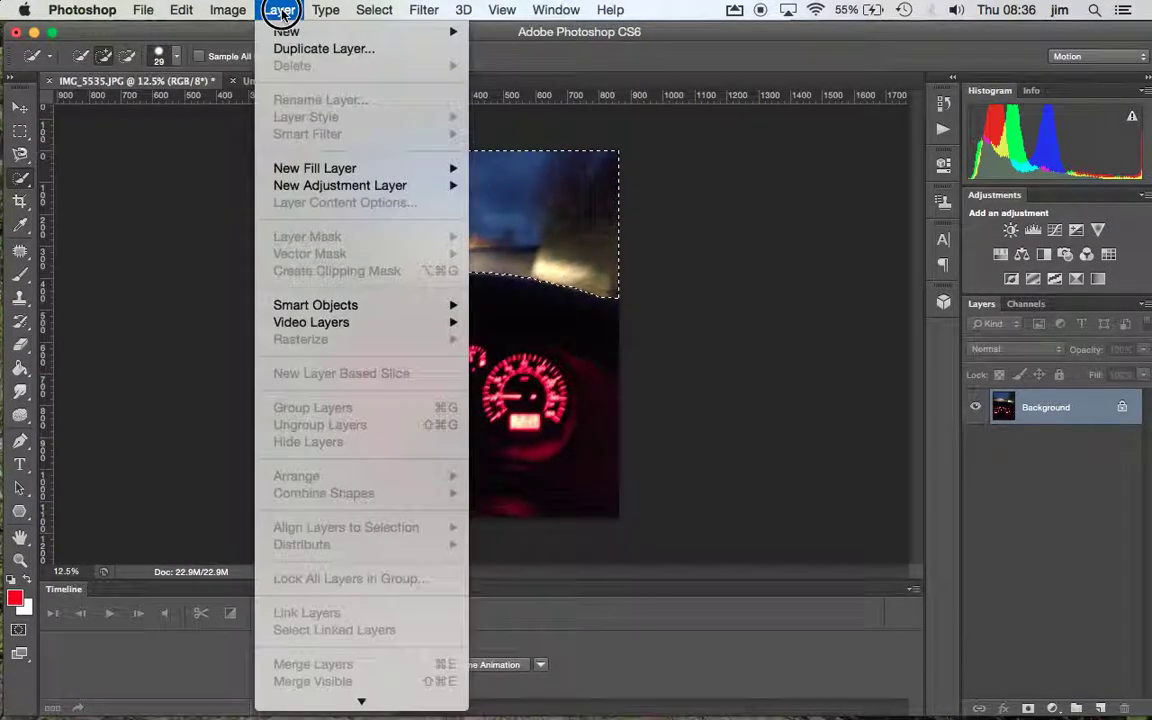
pyautogui.click(535, 34)
pyautogui.press('Return')
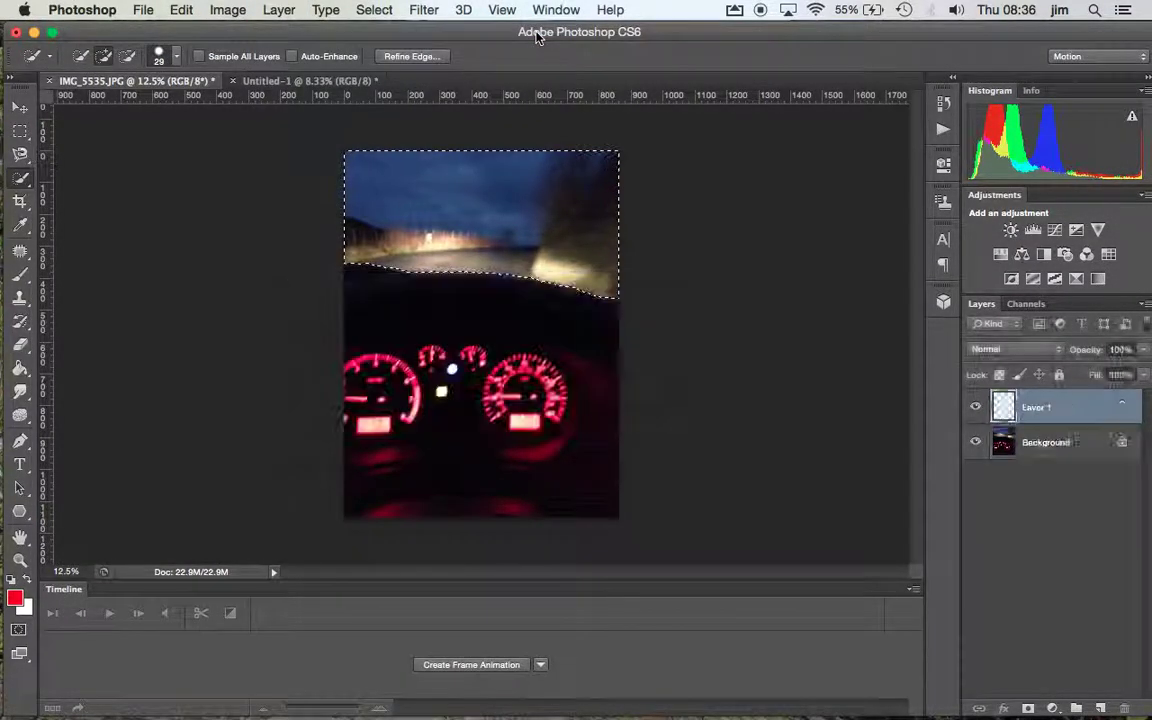
pyautogui.click(181, 9)
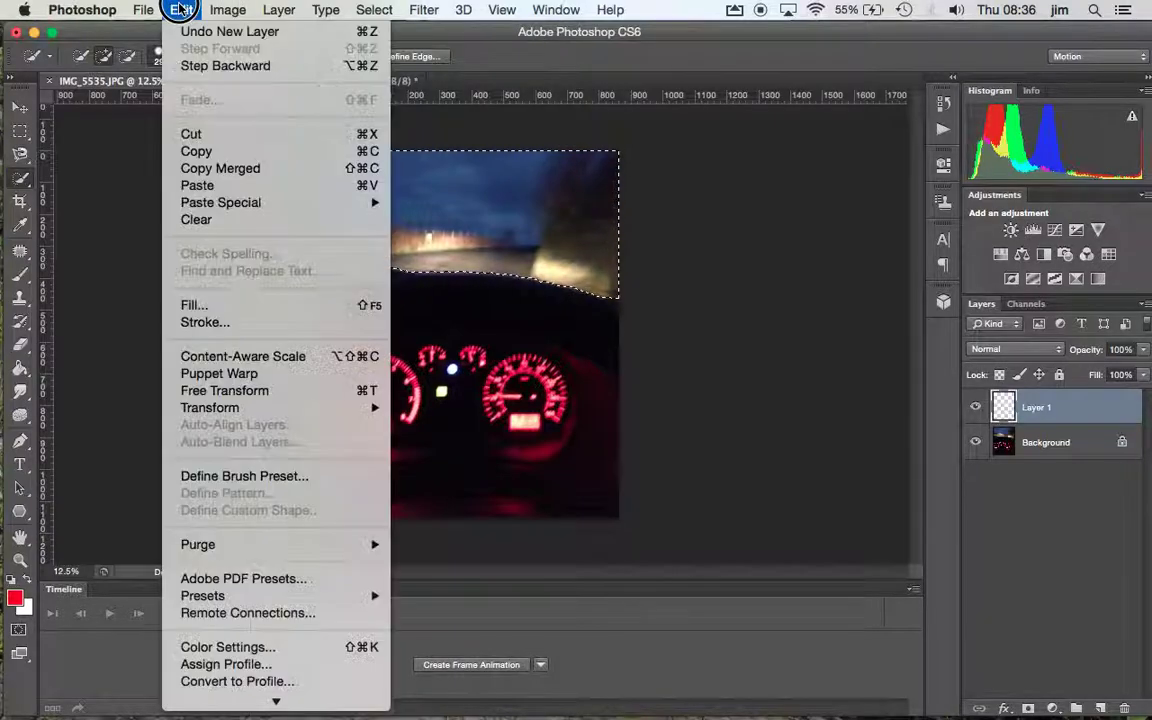
pyautogui.click(222, 185)
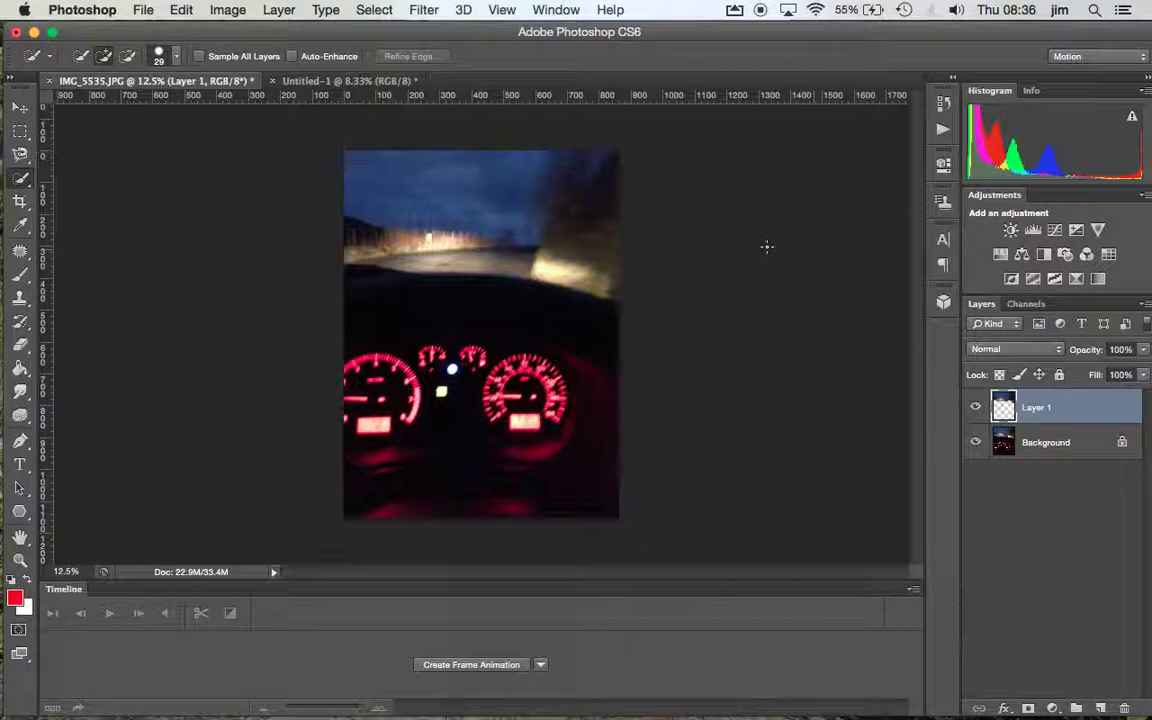
# - Reselect the sky on the Background layer, fill it with white, and hide Layer 1
pyautogui.click(1050, 442)
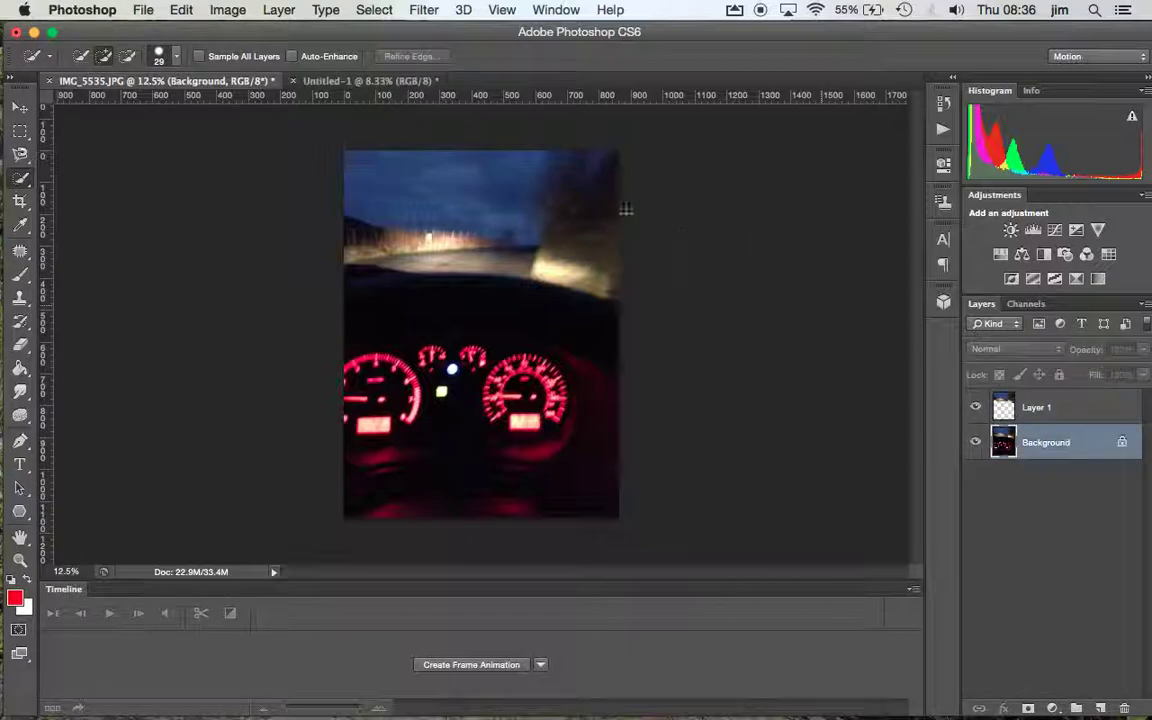
pyautogui.moveTo(363, 165); pyautogui.dragTo(620, 287)
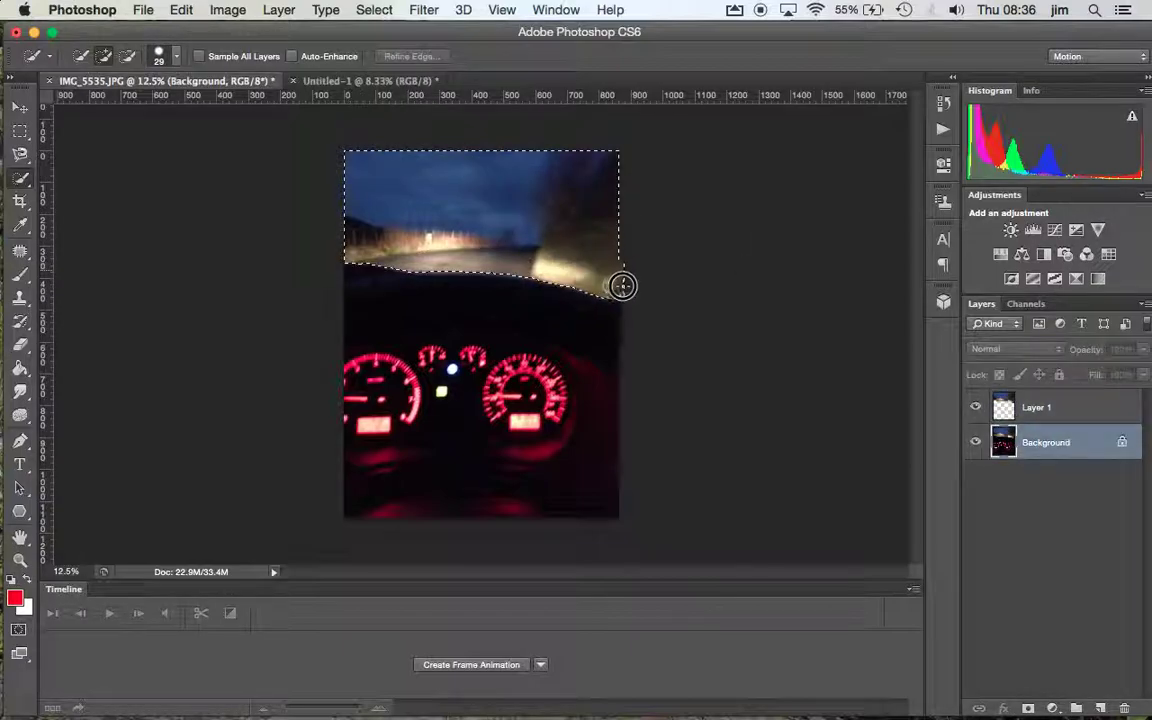
pyautogui.hotkey('shift', 'BackSpace')
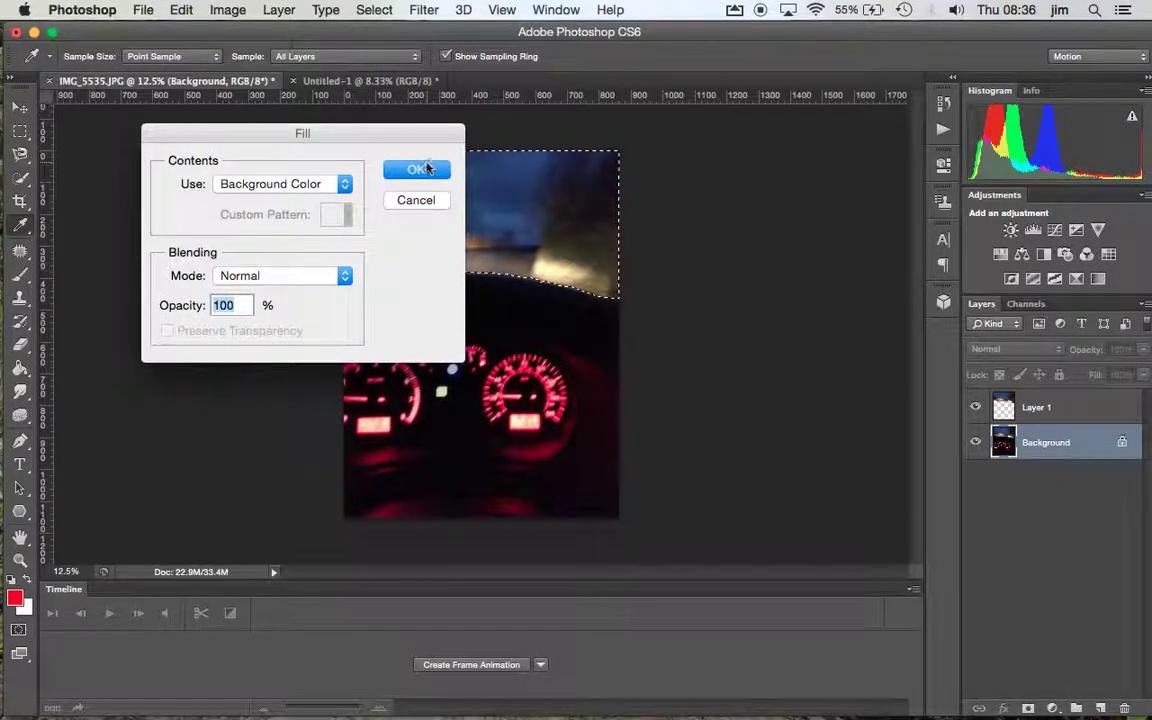
pyautogui.click(416, 169)
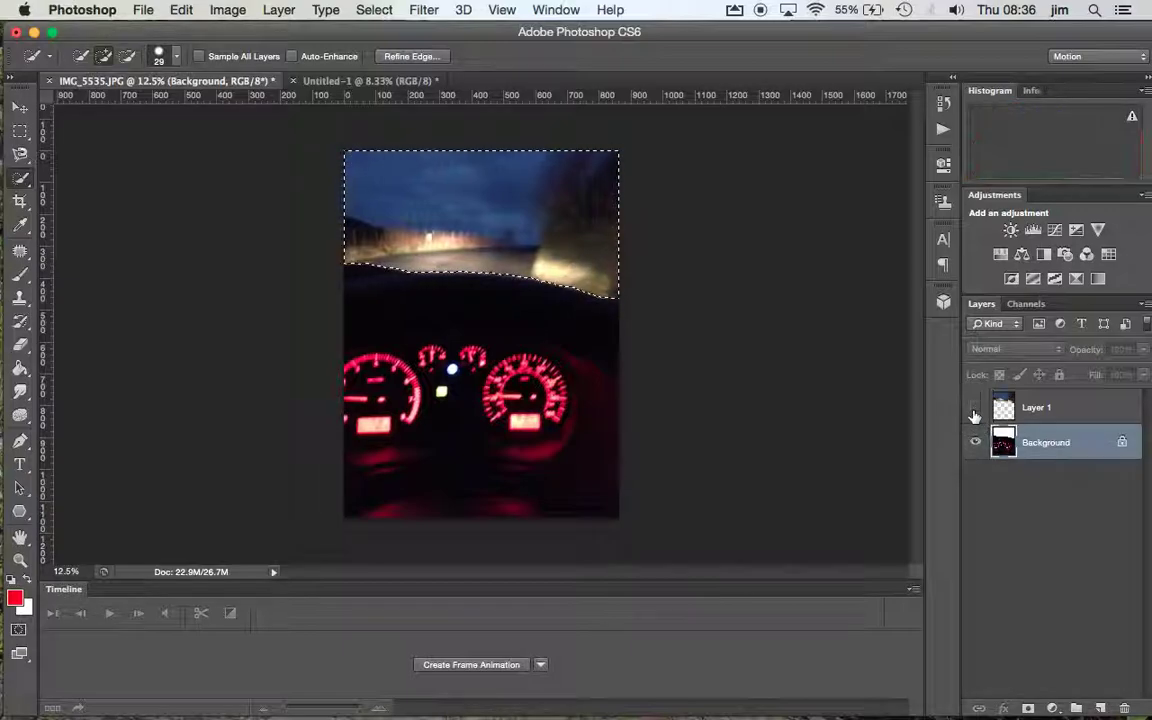
pyautogui.click(975, 408)
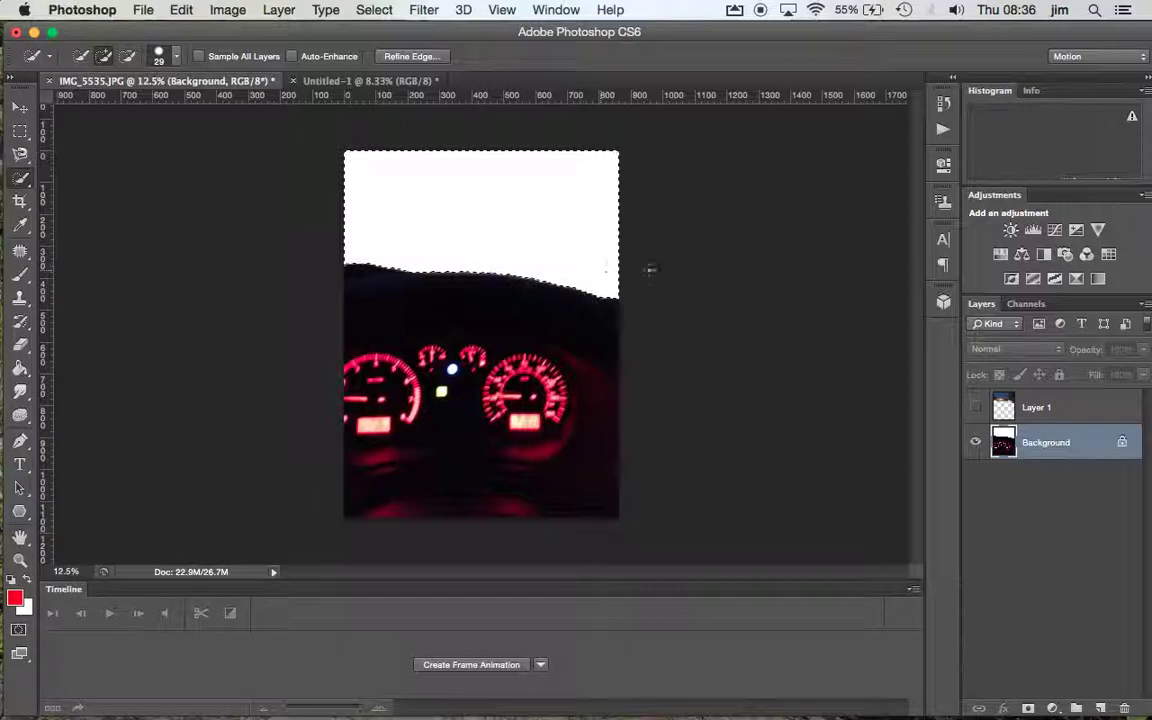
# - Show and select Layer 1, set its opacity to 42%, and deselect
pyautogui.click(975, 407)
pyautogui.click(1060, 407)
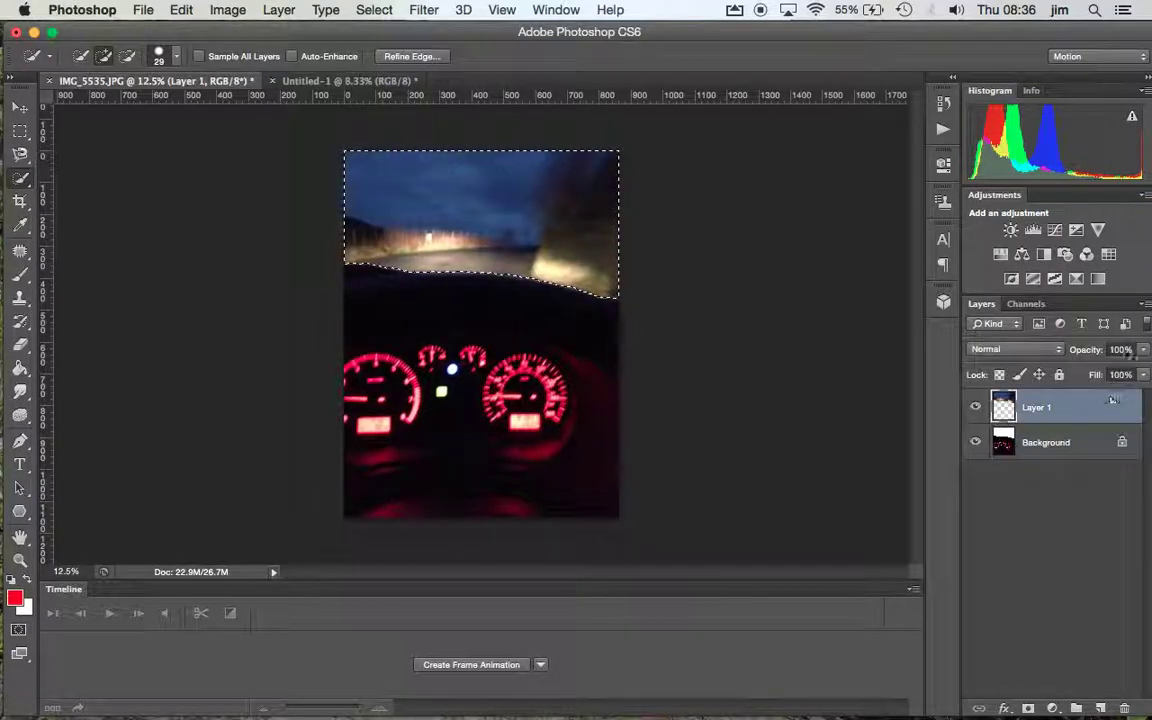
pyautogui.click(1143, 349)
pyautogui.moveTo(1111, 368); pyautogui.dragTo(1091, 369)
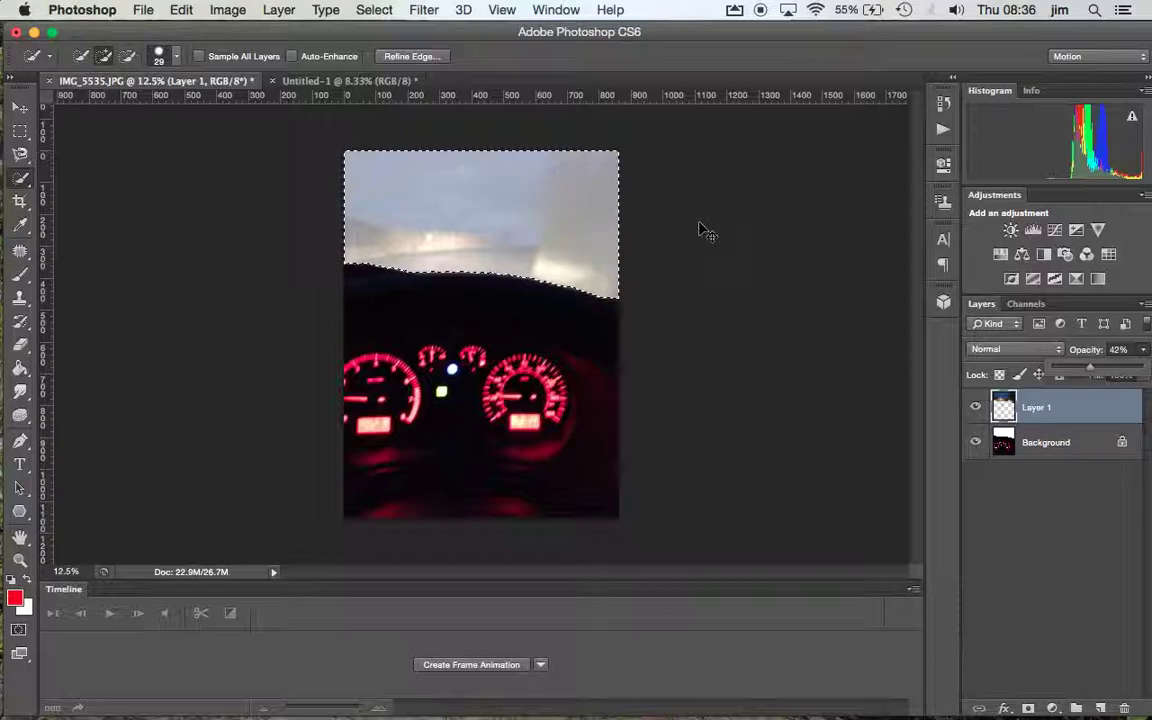
pyautogui.press('super+d')
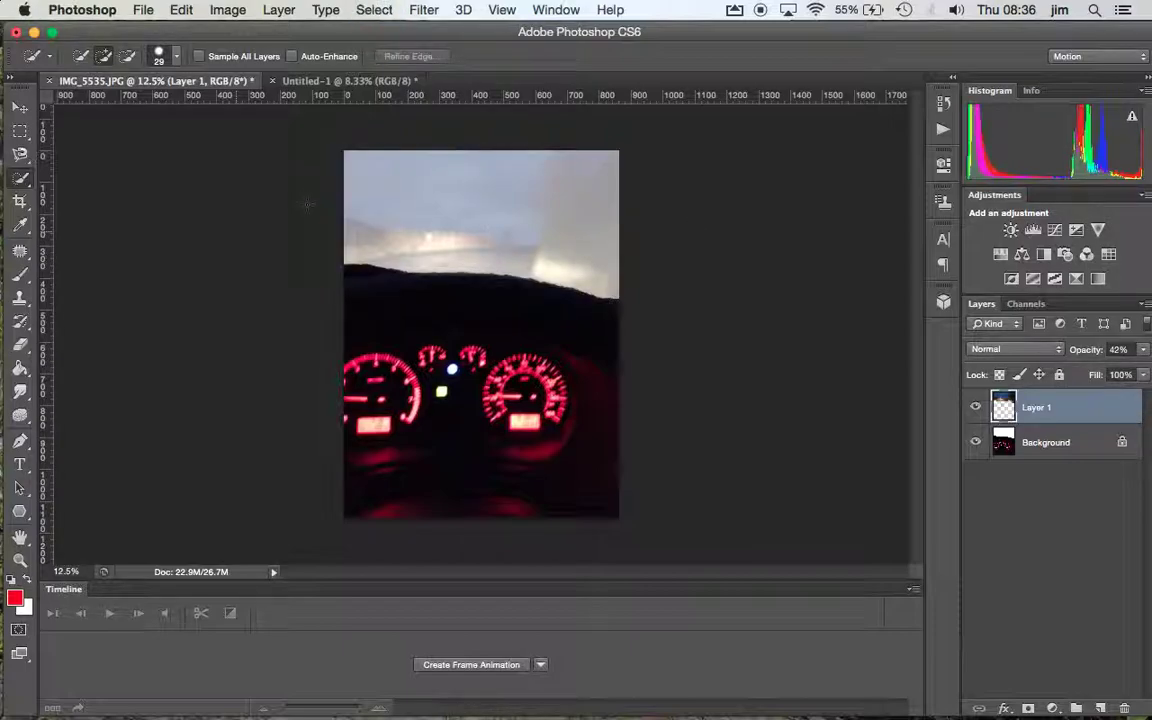